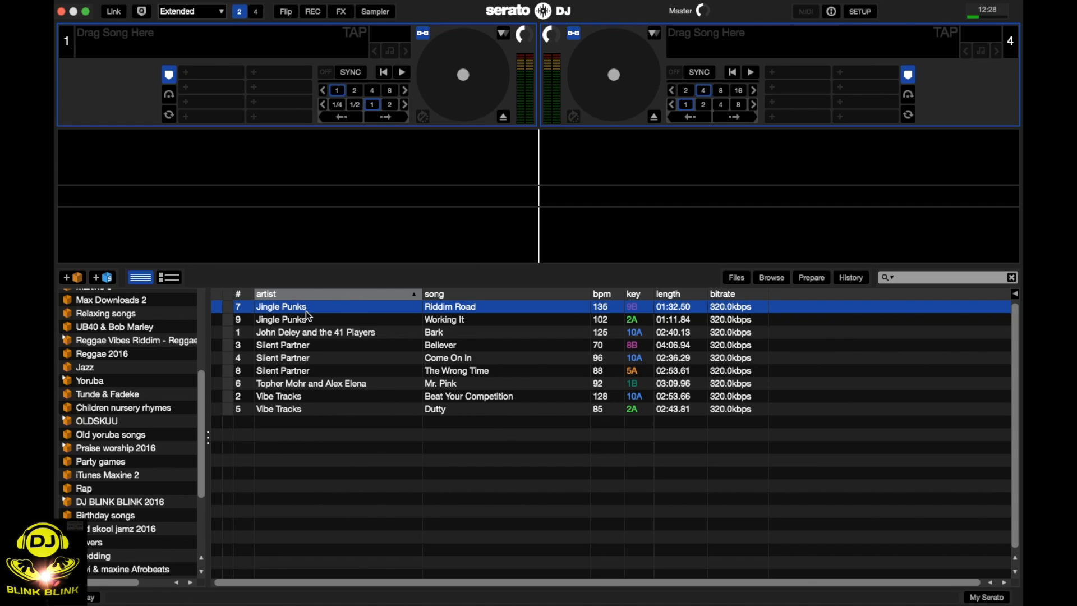
Load Riddim Road onto deck 1, play its opening, and stop playback.
{"action": "left_click_drag", "start_coordinate": [306, 310], "coordinate": [139, 68]}
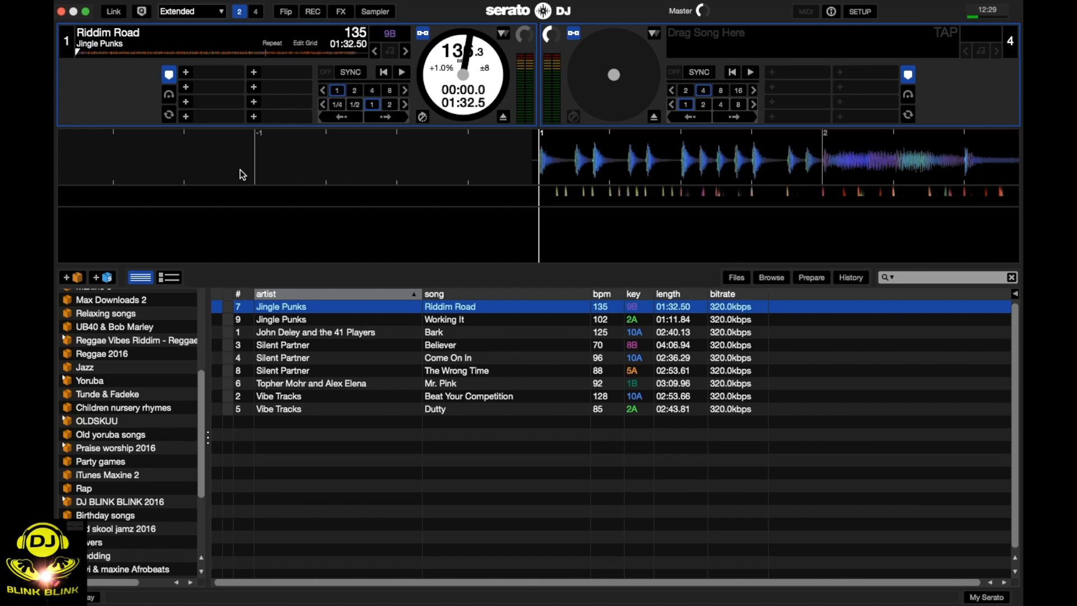
{"action": "key", "text": "w"}
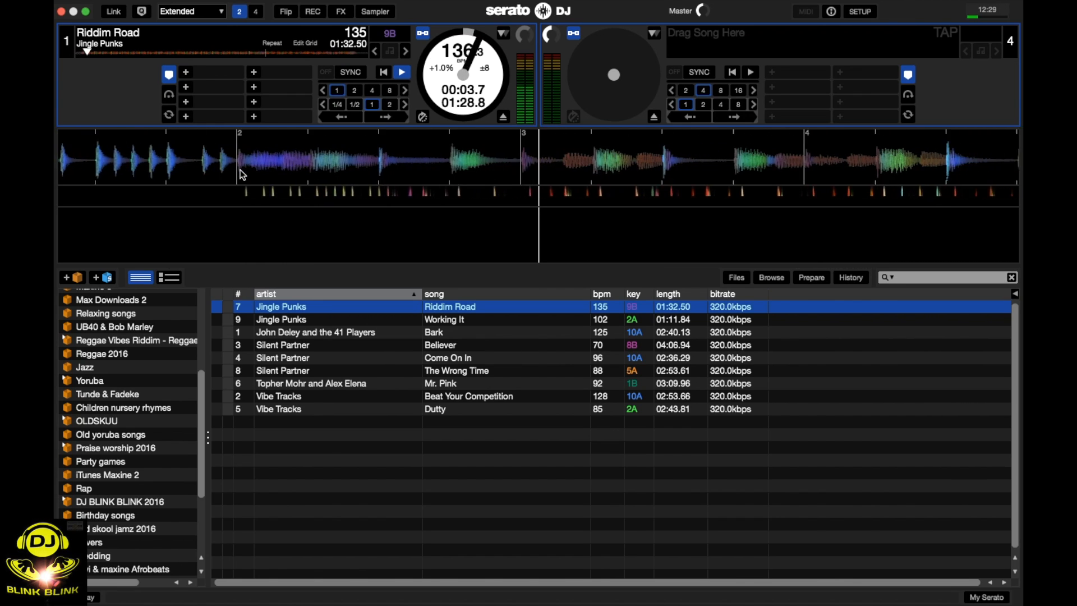
{"action": "key", "text": "w"}
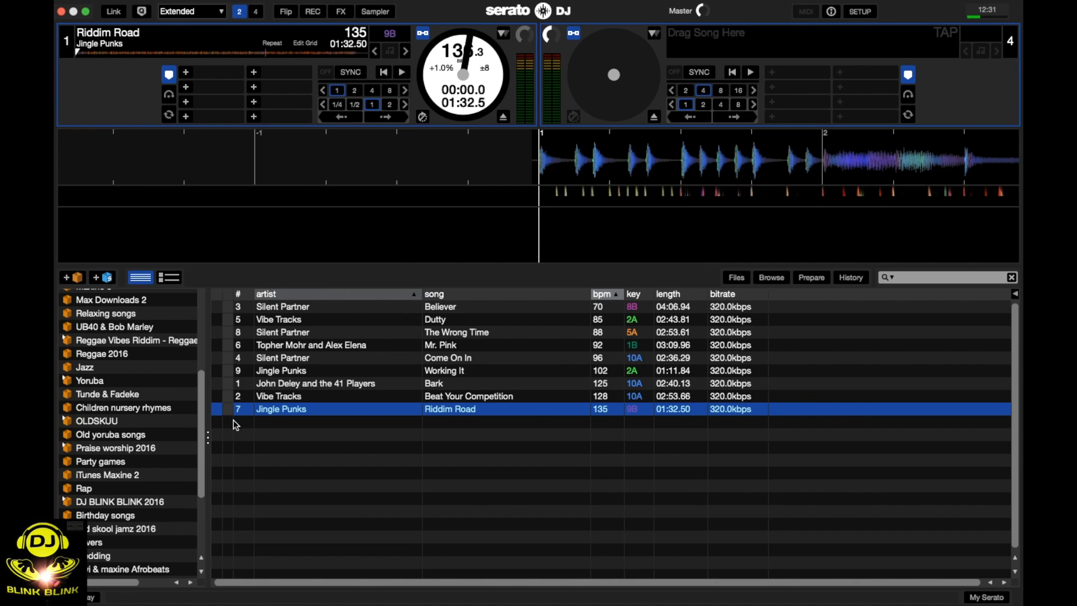
Load Dutty onto deck 1 and play its opening to find the first cue position.
{"action": "scroll", "coordinate": [202, 467], "scroll_direction": "down", "scroll_amount": 1}
{"action": "left_click_drag", "start_coordinate": [202, 467], "coordinate": [204, 564]}
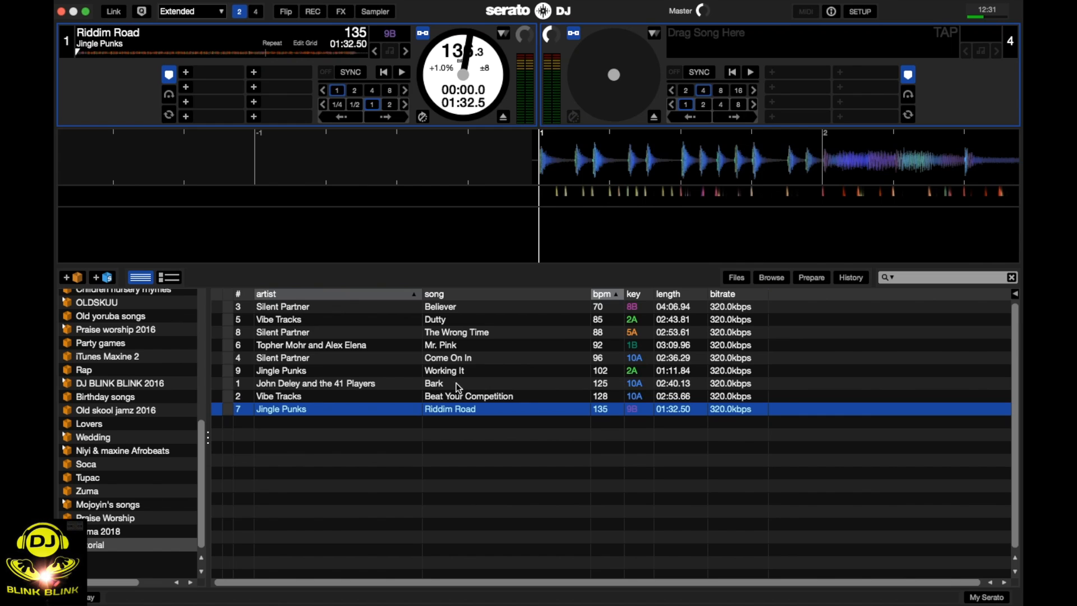
{"action": "left_click_drag", "start_coordinate": [542, 321], "coordinate": [149, 73]}
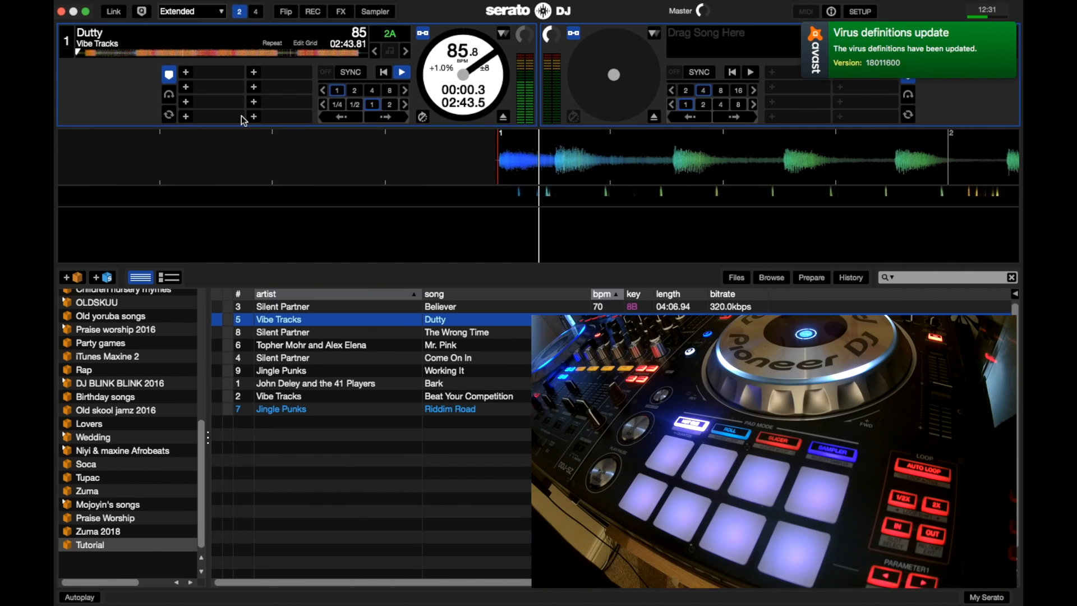
{"action": "left_click", "coordinate": [926, 59]}
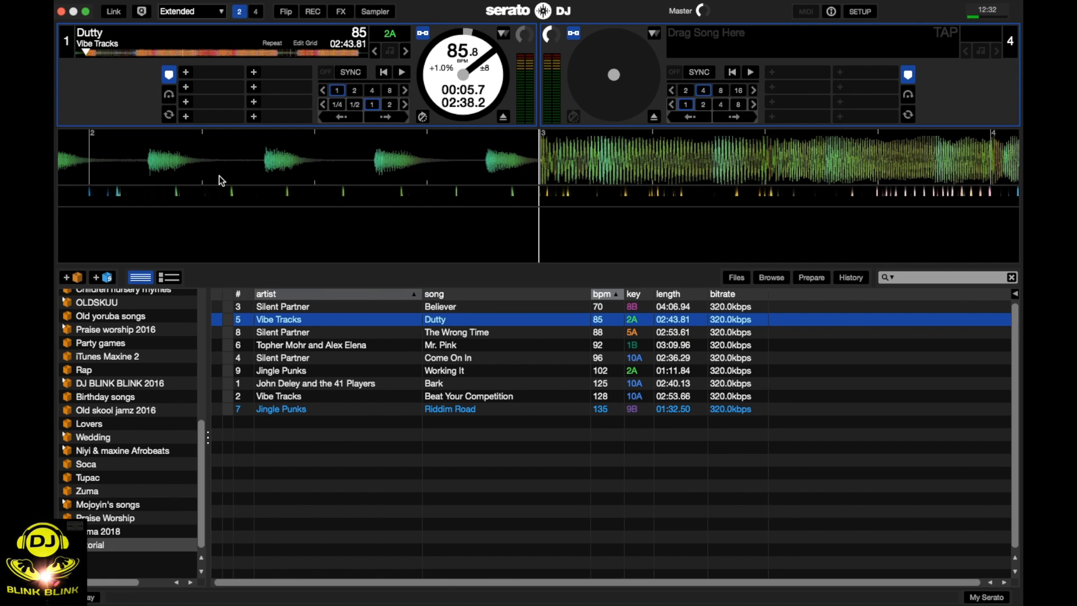
{"action": "key", "text": "w"}
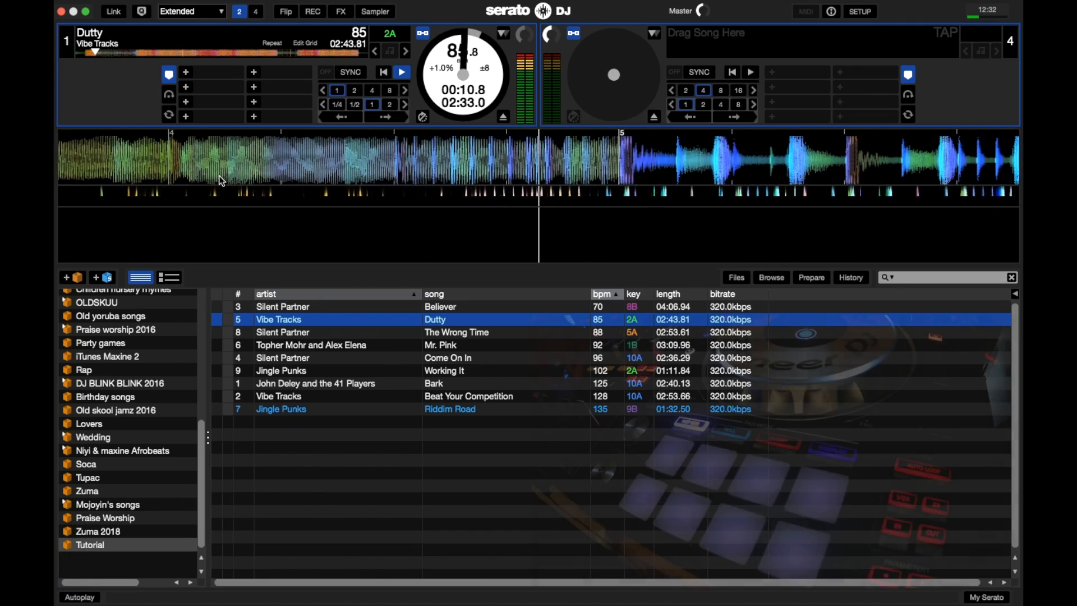
{"action": "key", "text": "w"}
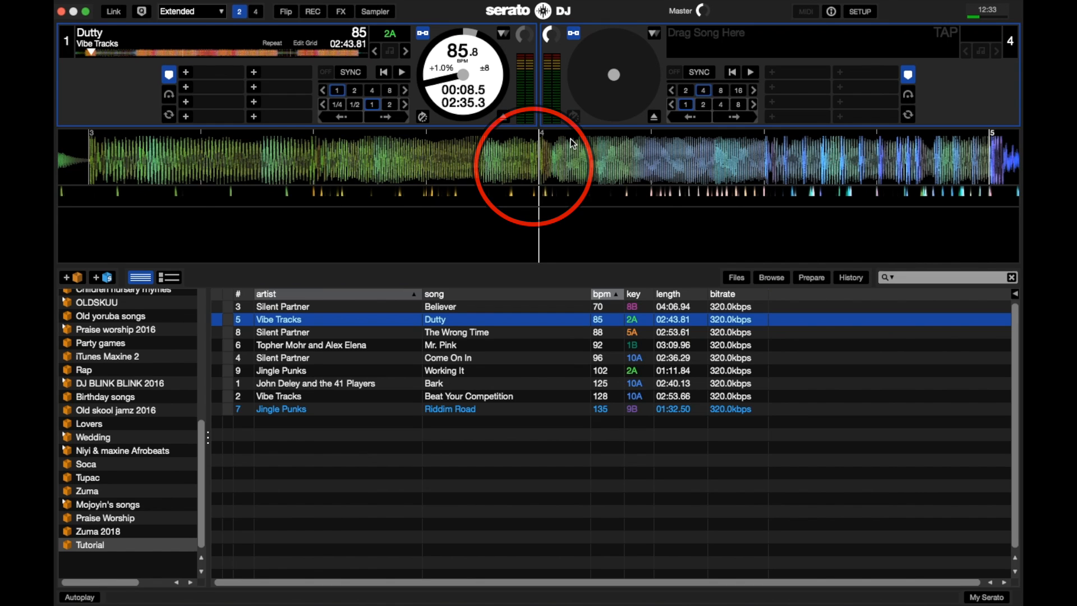
Set the first cue point of Dutty at 00:08.5, aligned with the start of bar 4.
{"action": "left_click", "coordinate": [185, 72]}
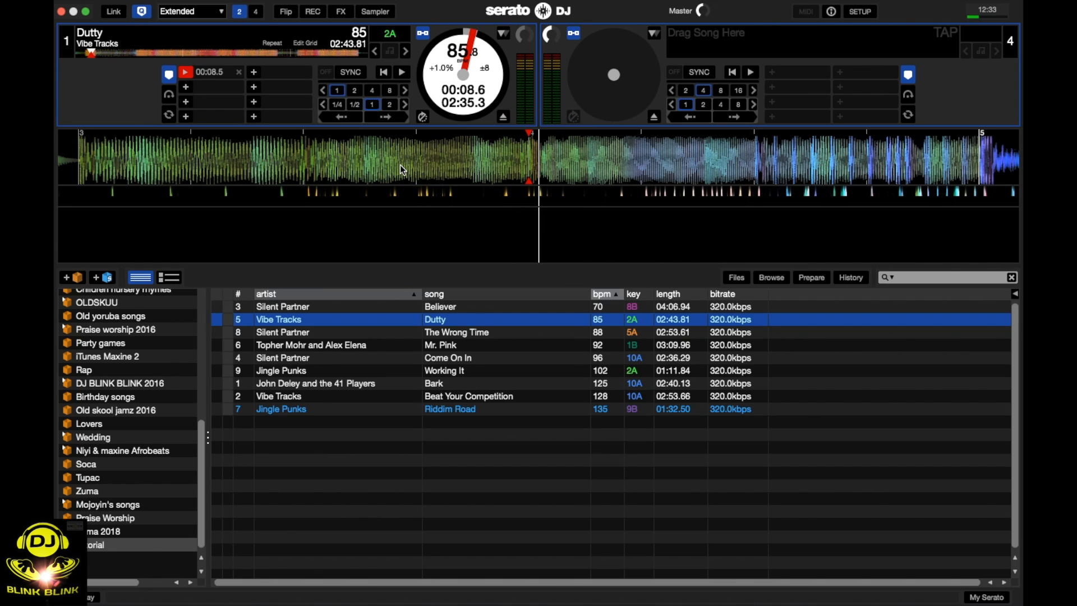
{"action": "key", "text": "ctrl+shift+1"}
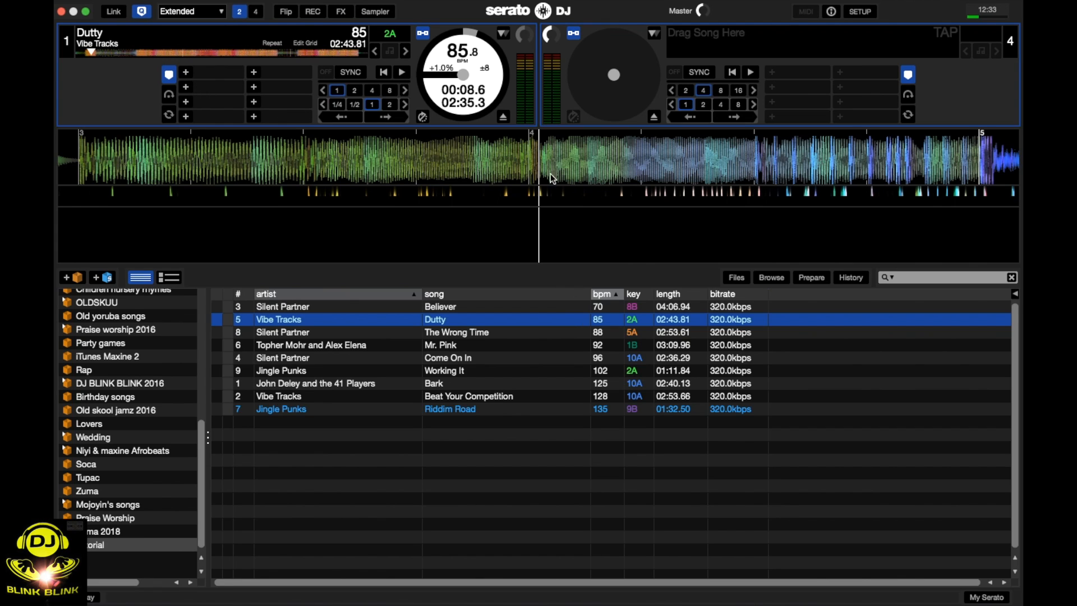
{"action": "left_click_drag", "start_coordinate": [551, 178], "coordinate": [563, 175]}
{"action": "left_click", "coordinate": [186, 74]}
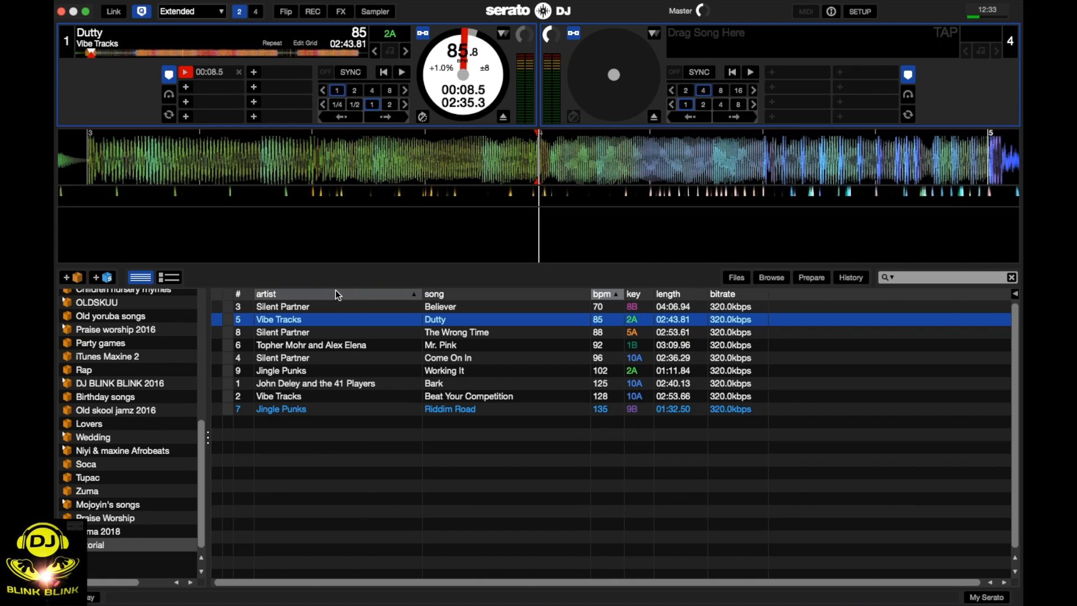
Test the first cue point of Dutty by jumping back to it during playback, and name it Start.
{"action": "key", "text": "space"}
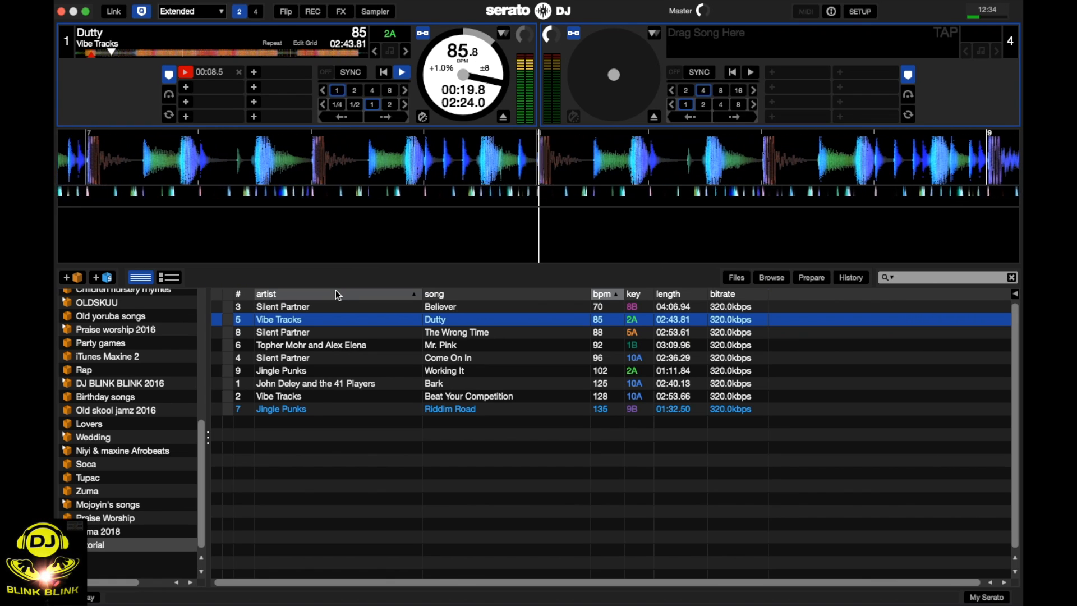
{"action": "key", "text": "1"}
{"action": "key", "text": "1"}
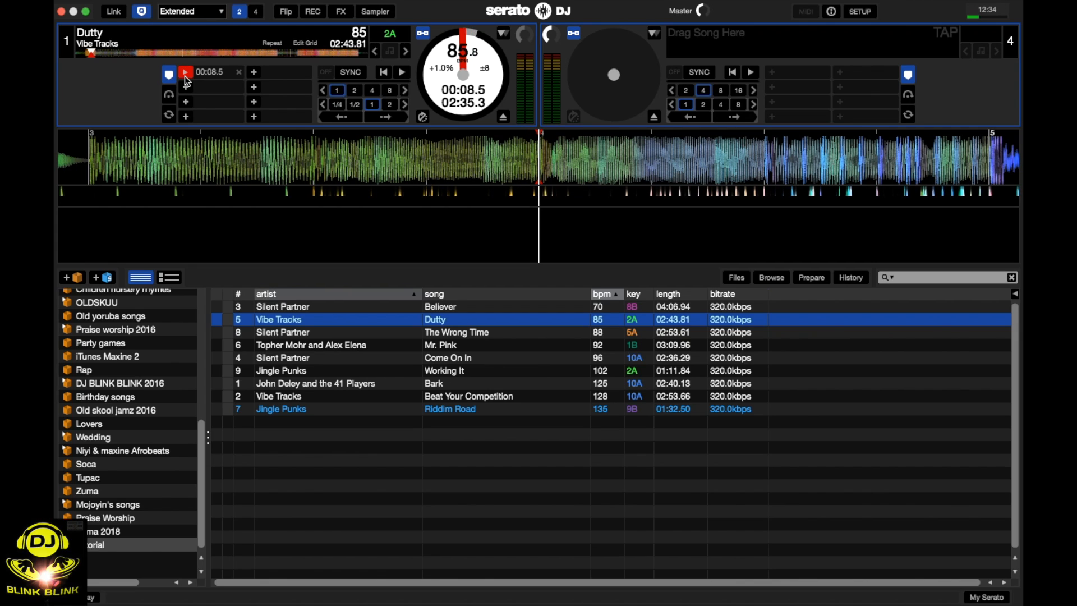
{"action": "double_click", "coordinate": [217, 72]}
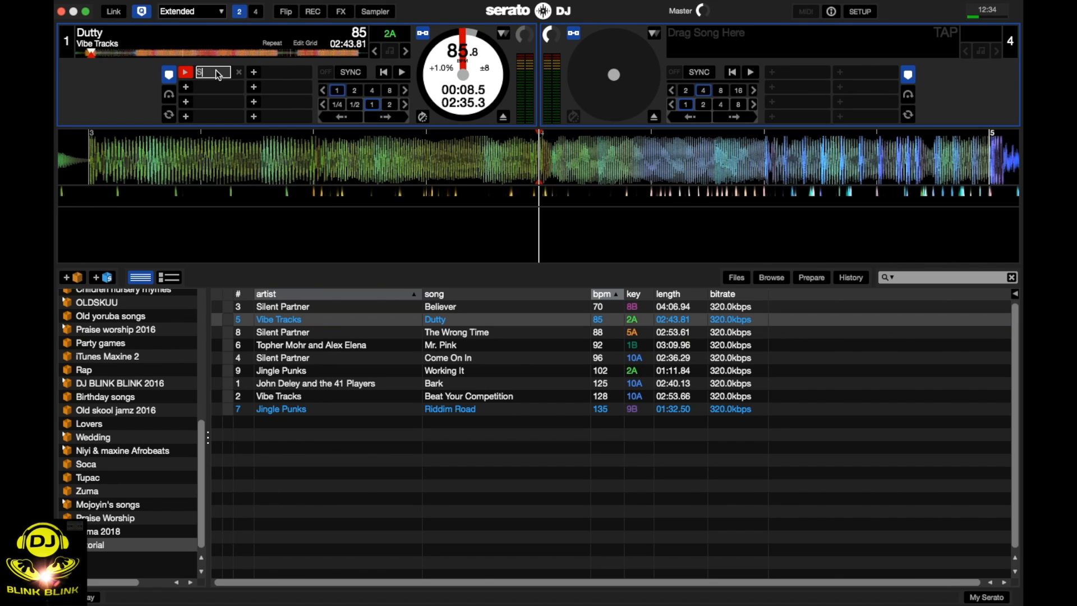
{"action": "key", "text": "Return"}
Find the start of bar 45 near the end of Dutty, set a second cue point at 02:04.3 and name it Escape.
{"action": "left_click", "coordinate": [134, 54]}
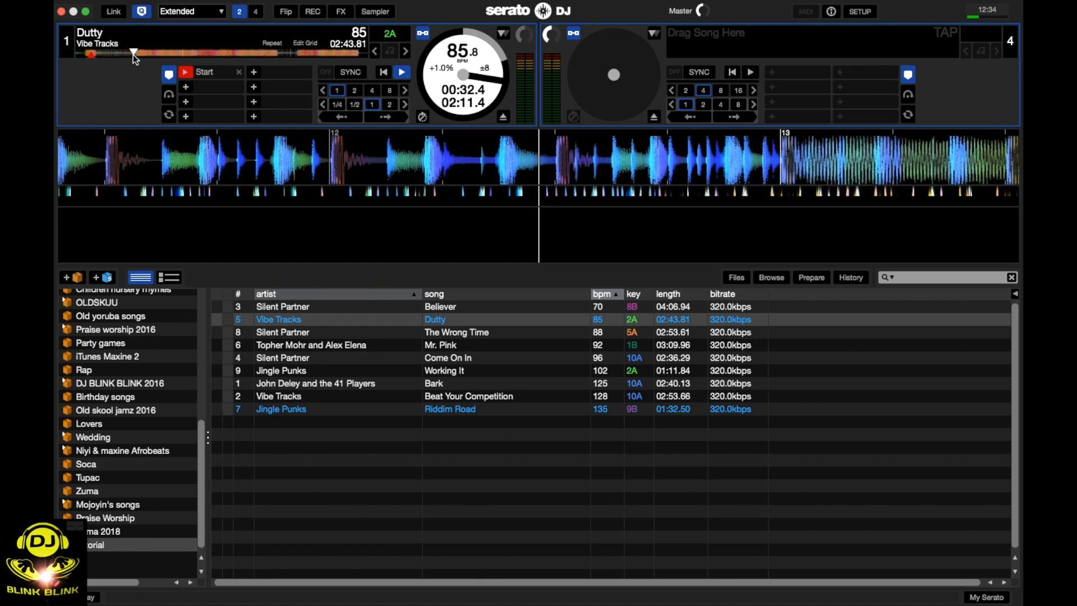
{"action": "key", "text": "space"}
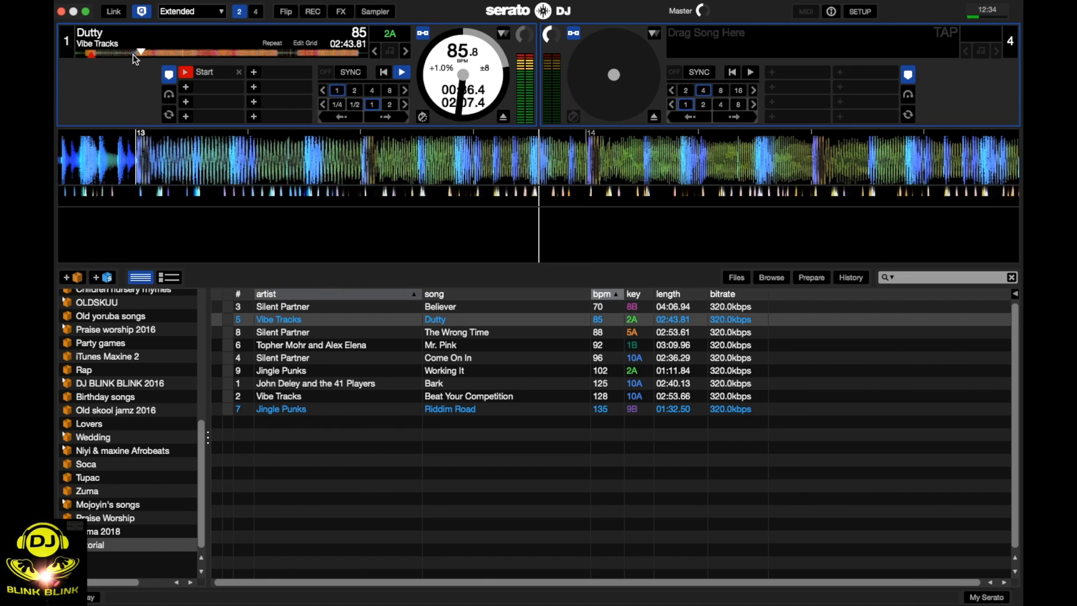
{"action": "key", "text": "space"}
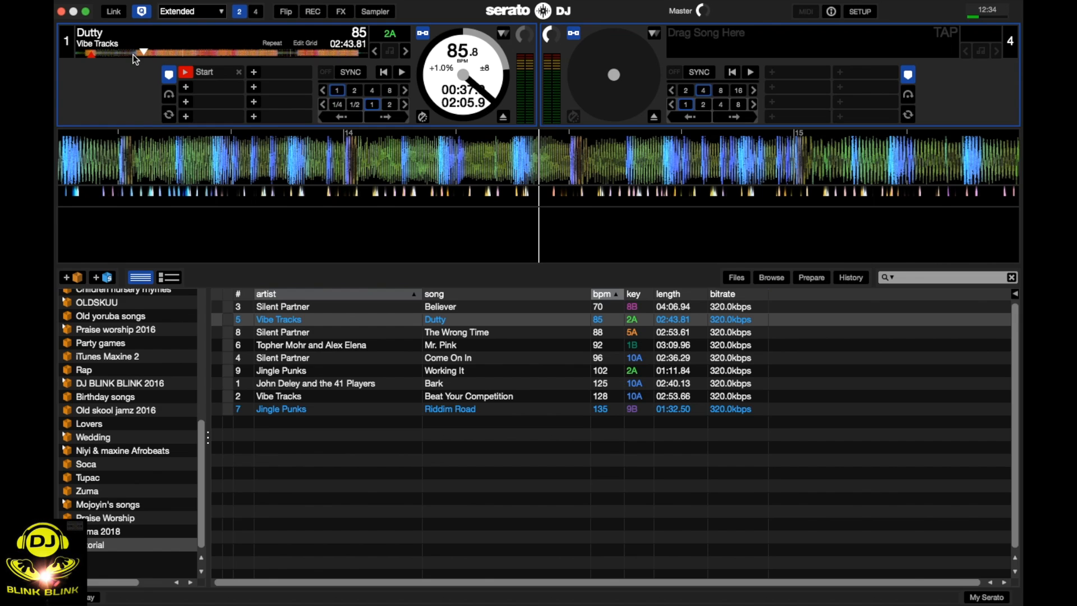
{"action": "left_click", "coordinate": [273, 52]}
{"action": "key", "text": "space"}
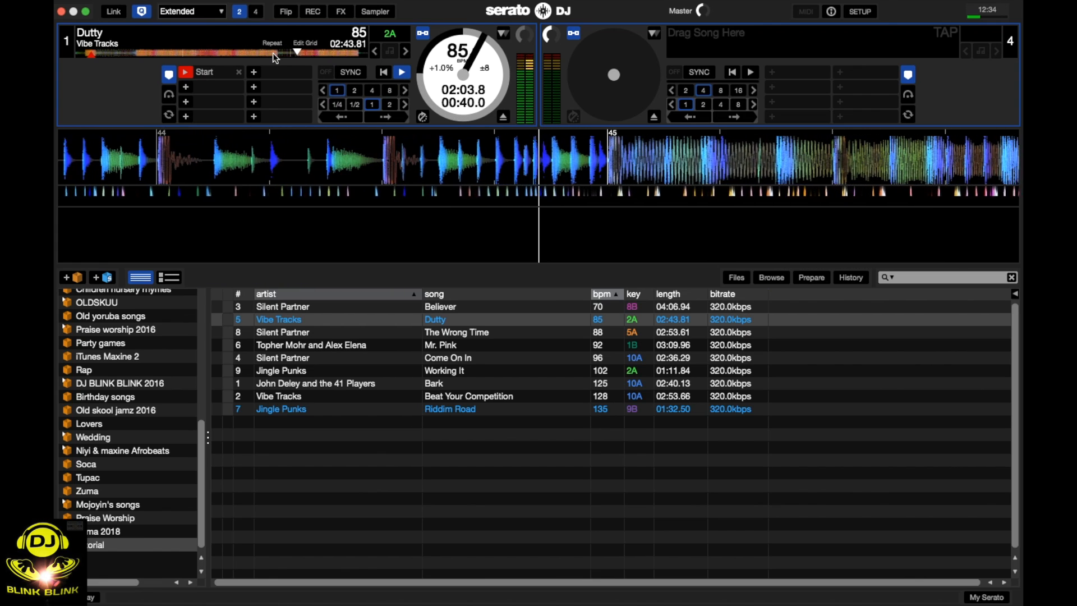
{"action": "key", "text": "space"}
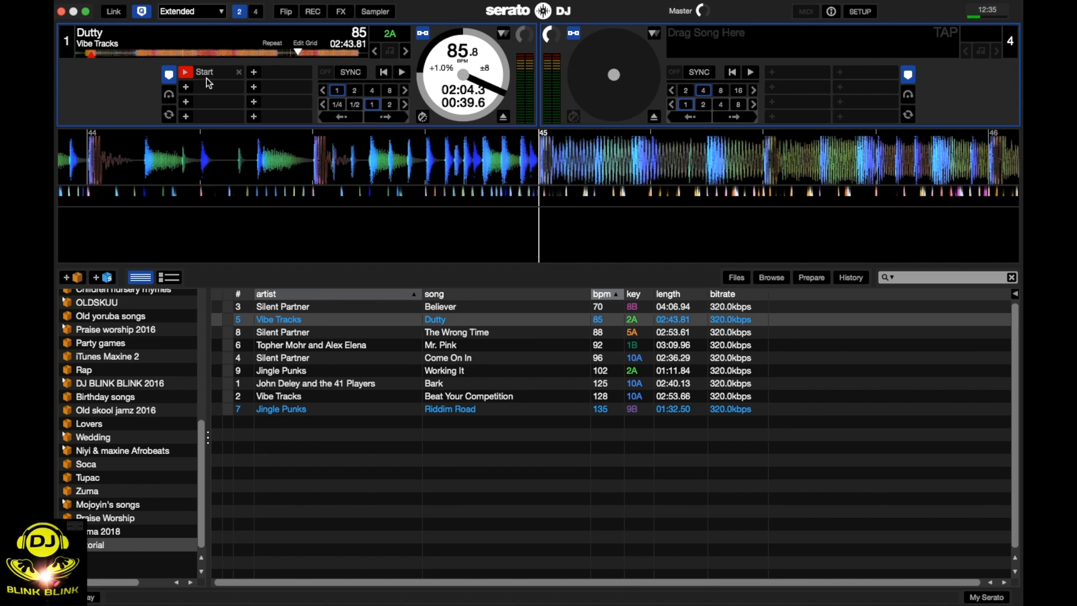
{"action": "left_click", "coordinate": [186, 87]}
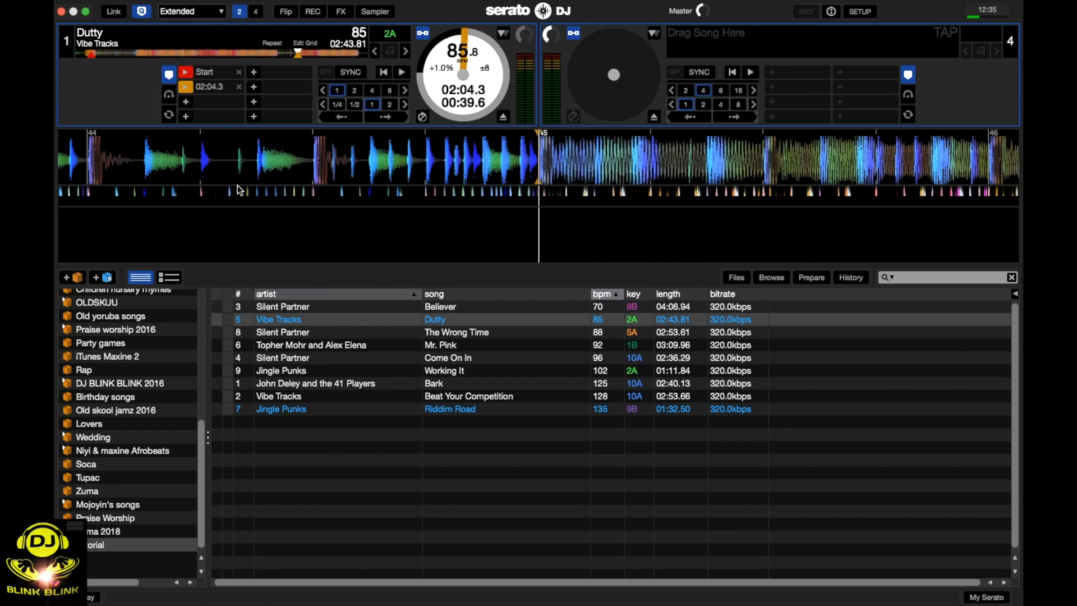
{"action": "double_click", "coordinate": [203, 88]}
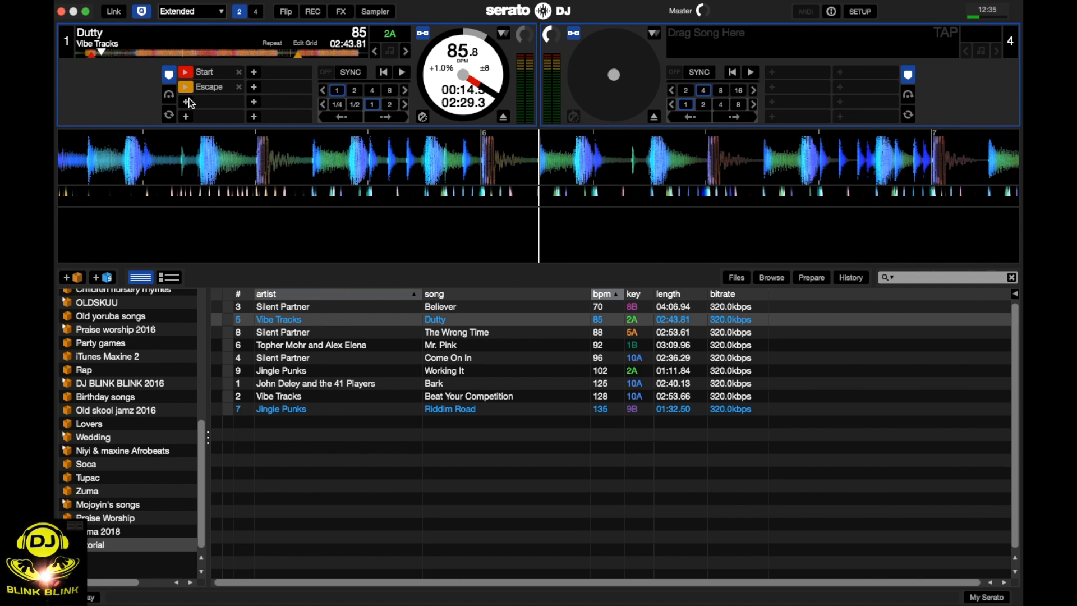
Play Dutty from about 01:47.6 and jump ahead to its Escape cue point during playback.
{"action": "left_click", "coordinate": [269, 54]}
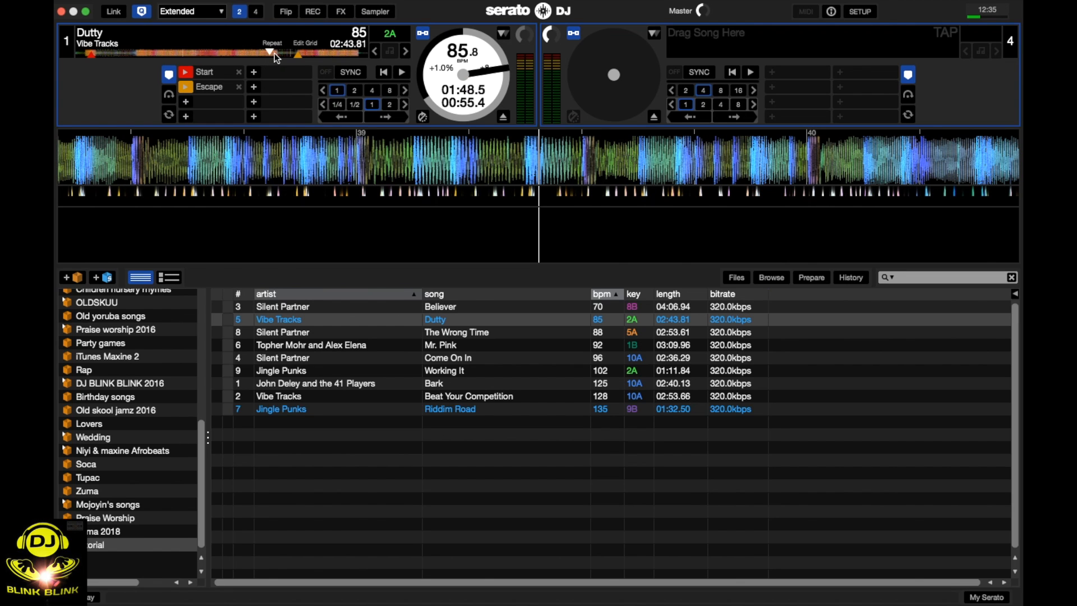
{"action": "left_click", "coordinate": [275, 52]}
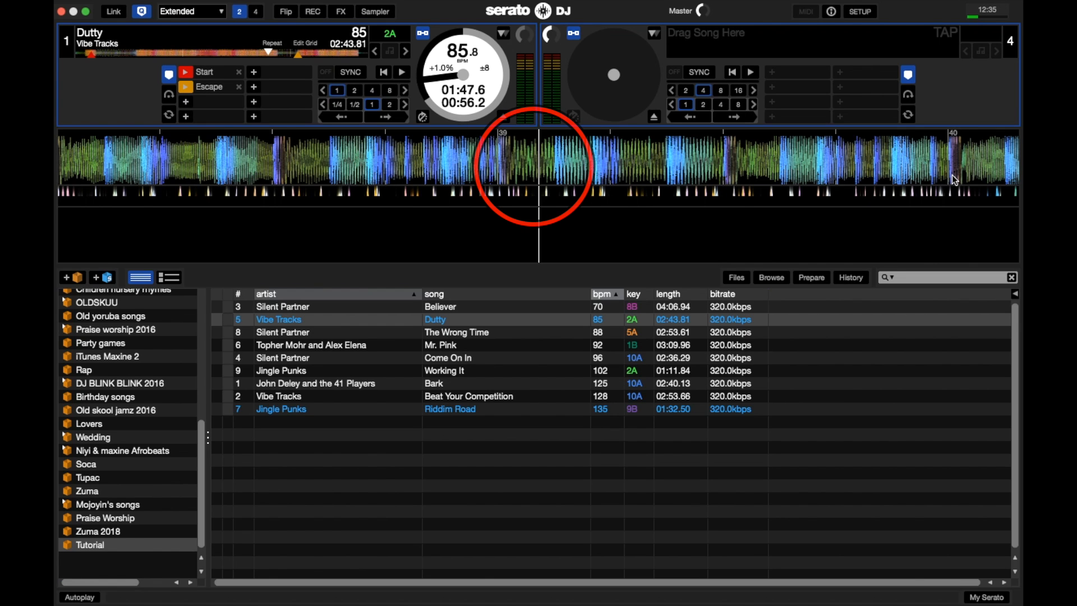
{"action": "key", "text": "w"}
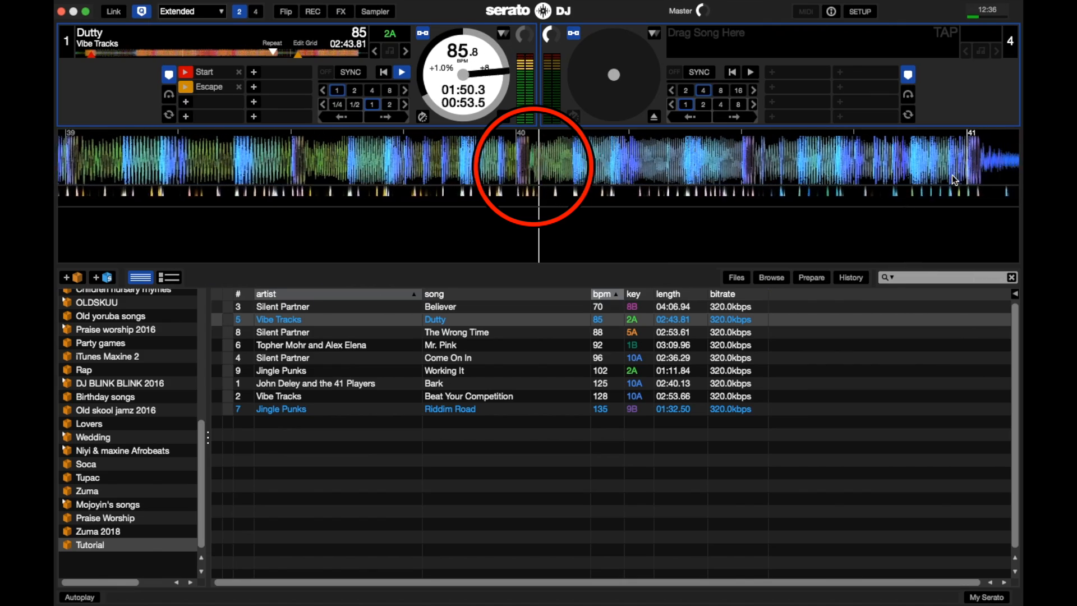
{"action": "key", "text": "2"}
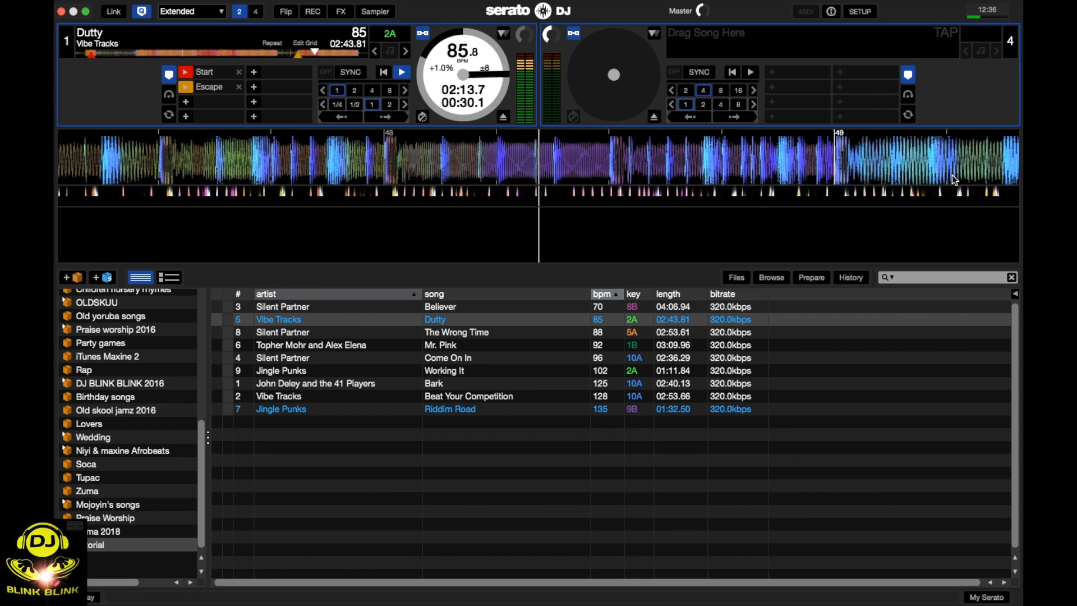
Load Mr. Pink onto deck 2 in place of The Wrong Time.
{"action": "left_click", "coordinate": [571, 333]}
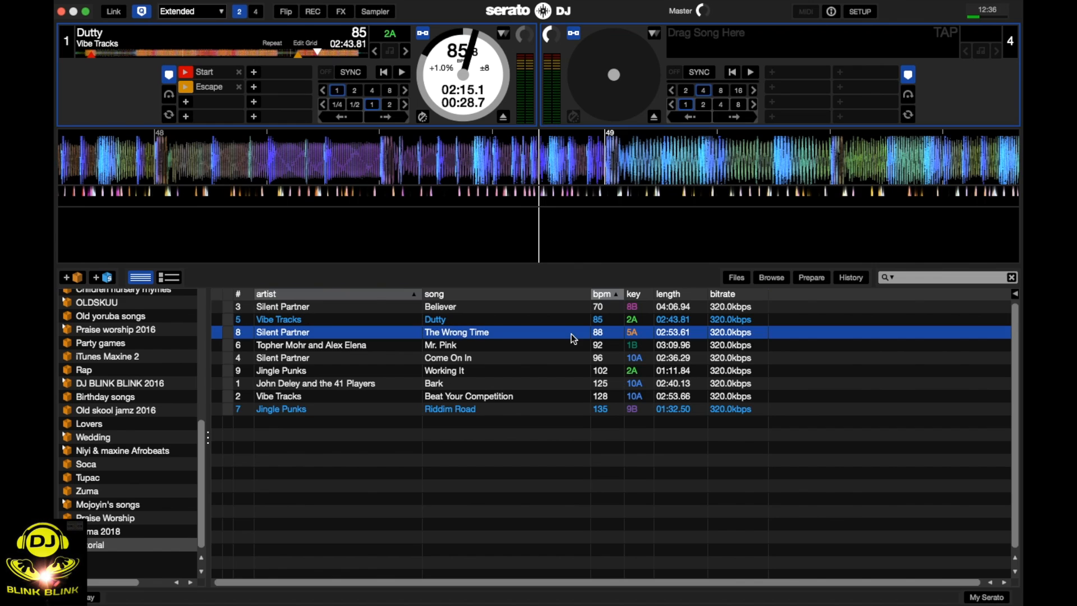
{"action": "left_click_drag", "start_coordinate": [571, 334], "coordinate": [694, 61]}
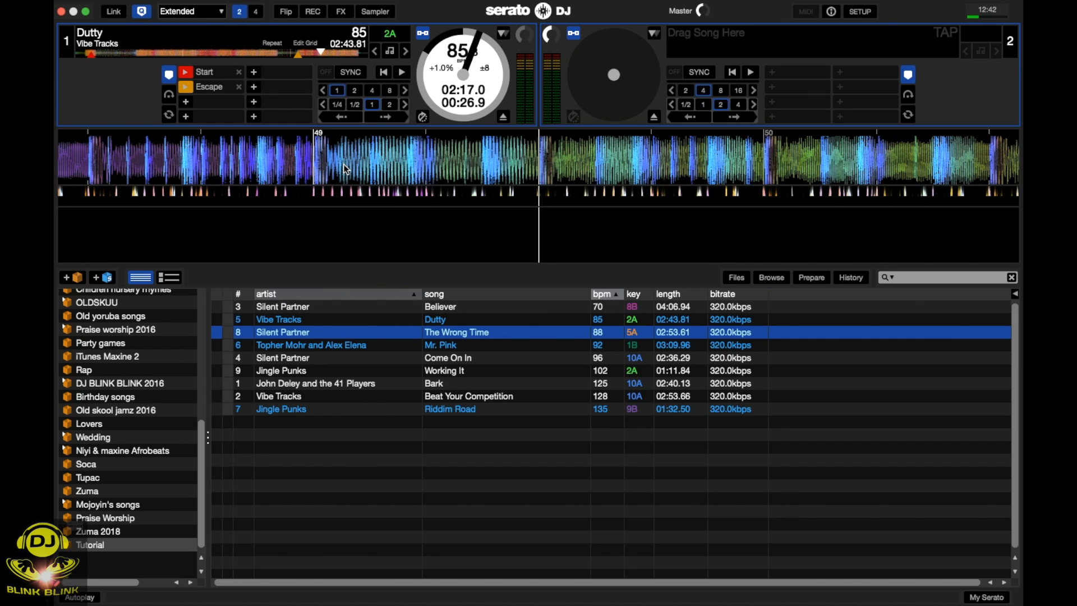
{"action": "left_click_drag", "start_coordinate": [439, 345], "coordinate": [726, 77]}
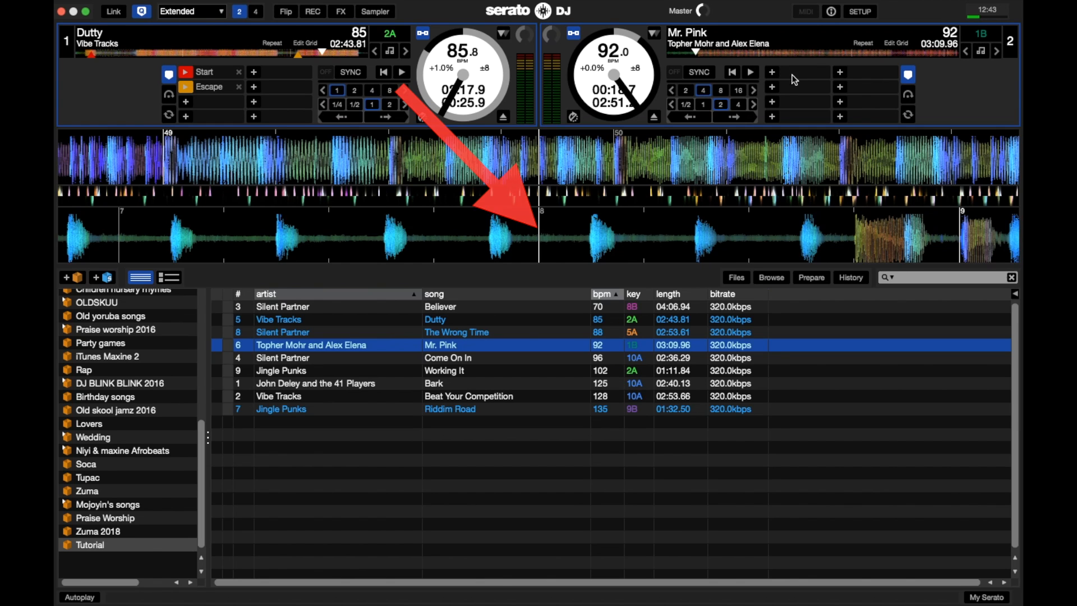
Set the first cue point of Mr. Pink at 00:18.7 and name it Start.
{"action": "left_click", "coordinate": [772, 73]}
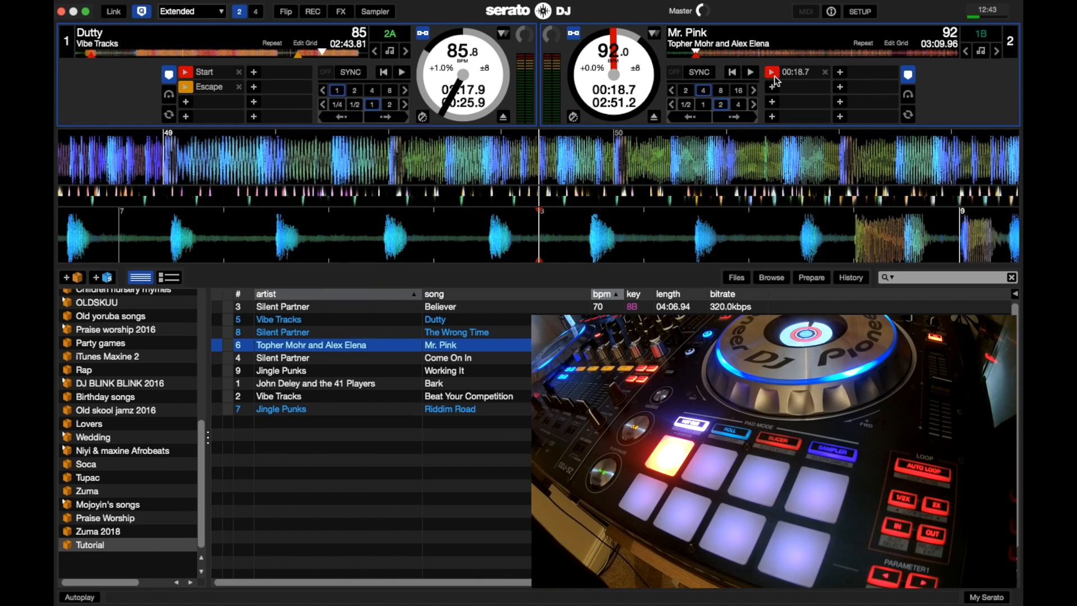
{"action": "double_click", "coordinate": [787, 73]}
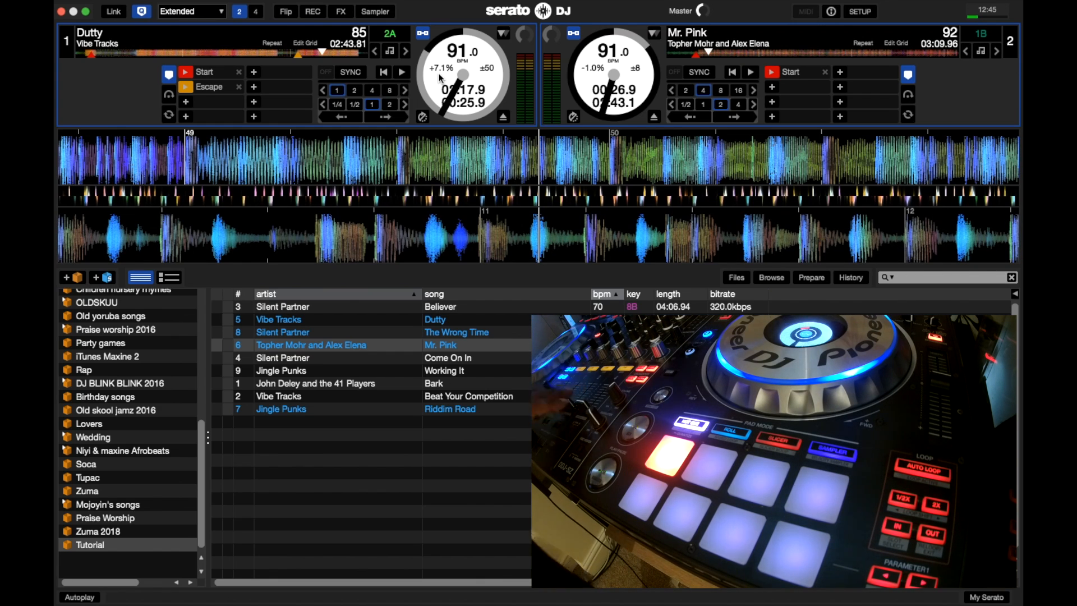
Play Dutty from its Start cue point and compare both decks' waveforms at different zoom levels.
{"action": "key", "text": "1"}
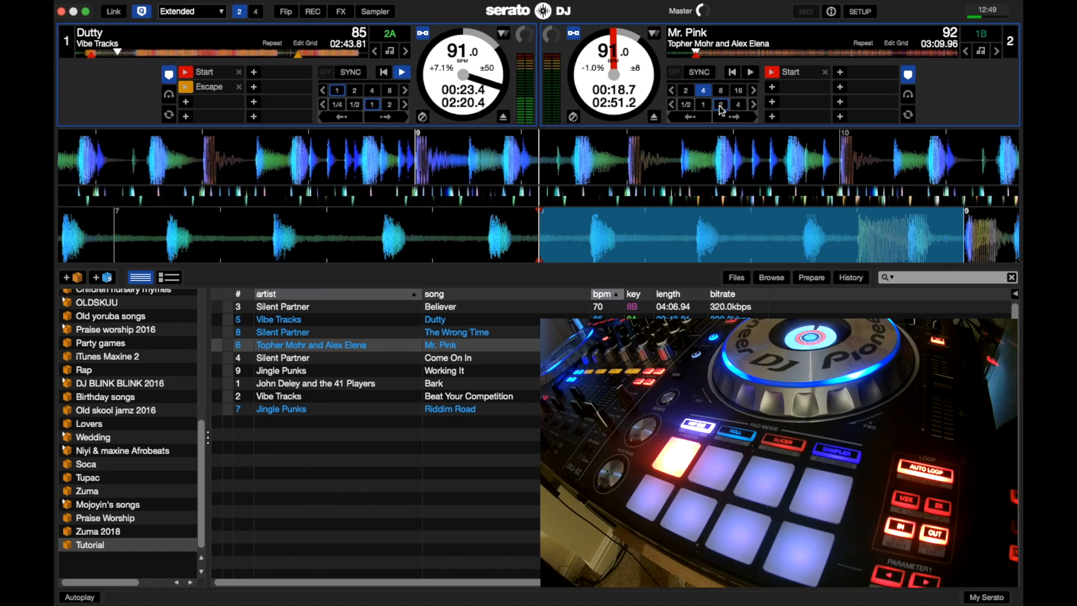
{"action": "left_click", "coordinate": [719, 104]}
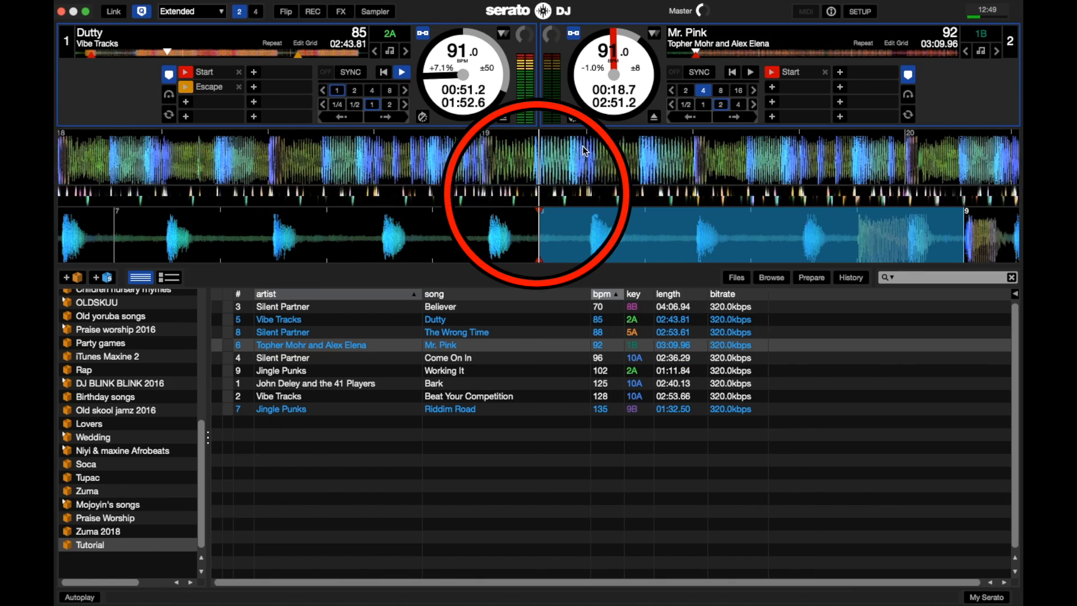
{"action": "key", "text": "minus"}
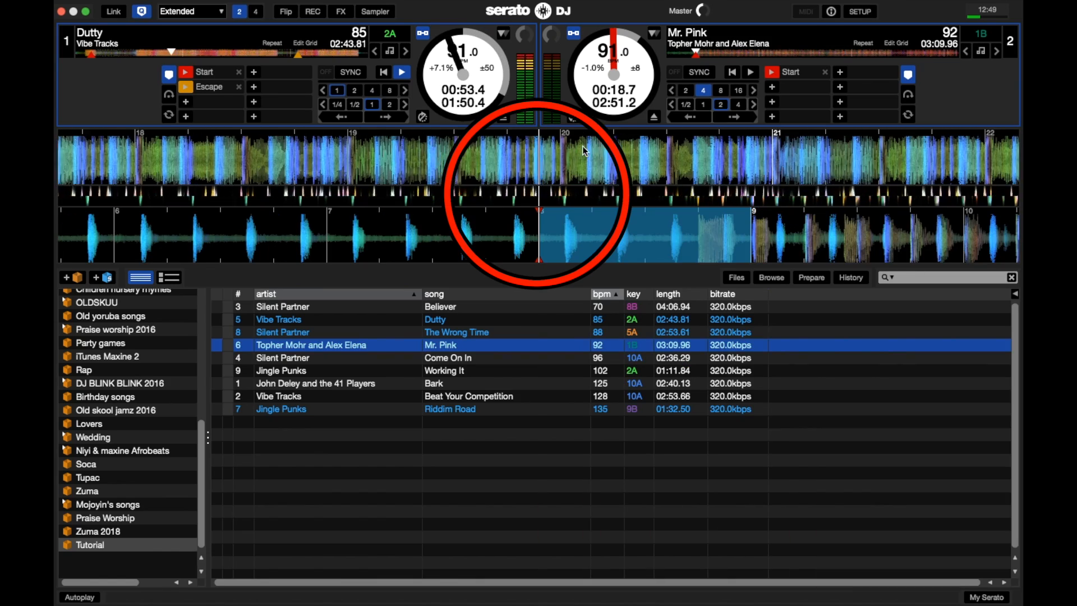
{"action": "key", "text": "minus"}
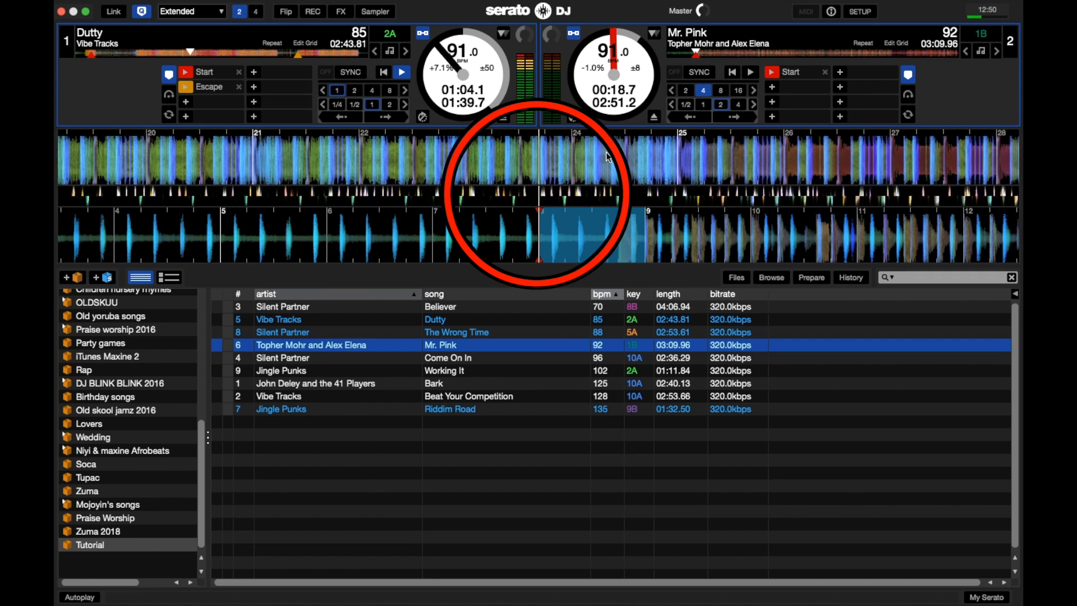
{"action": "scroll", "coordinate": [606, 152], "scroll_direction": "up", "scroll_amount": 4}
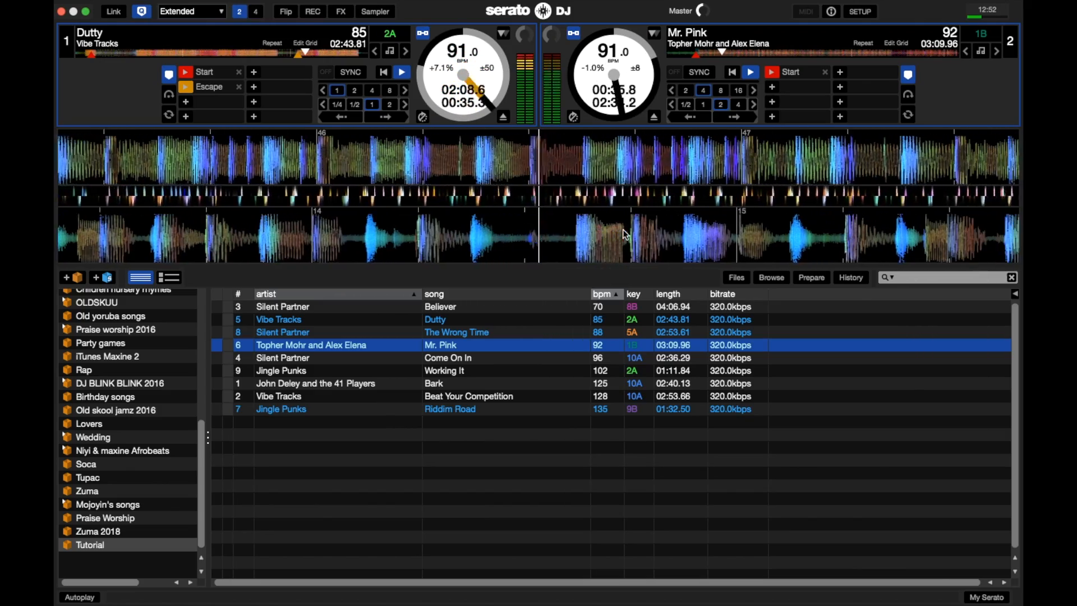
Stop playback on both decks.
{"action": "key", "text": "w"}
{"action": "key", "text": "s"}
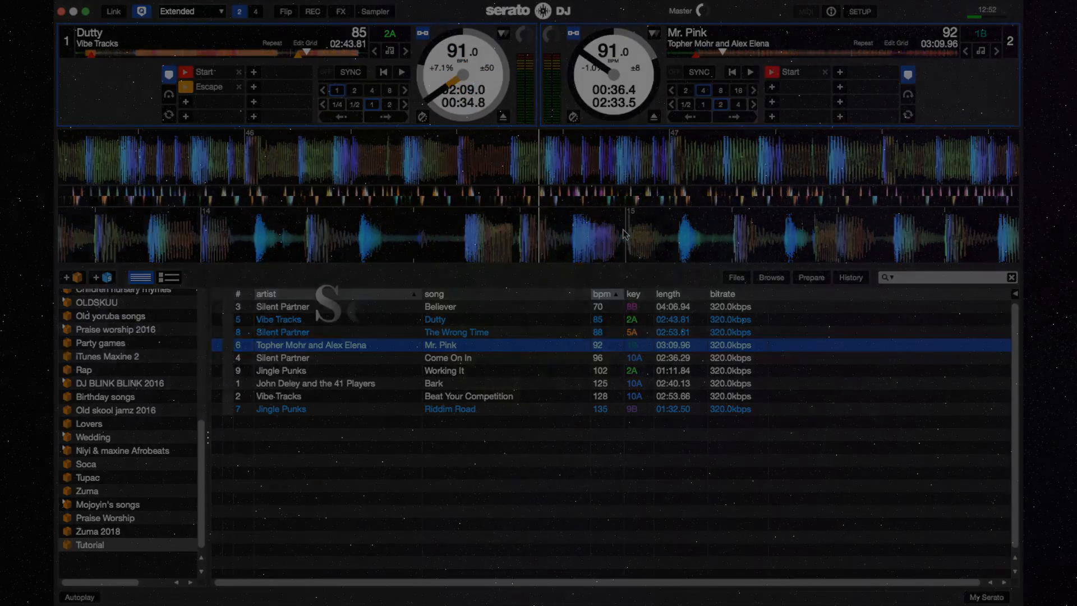